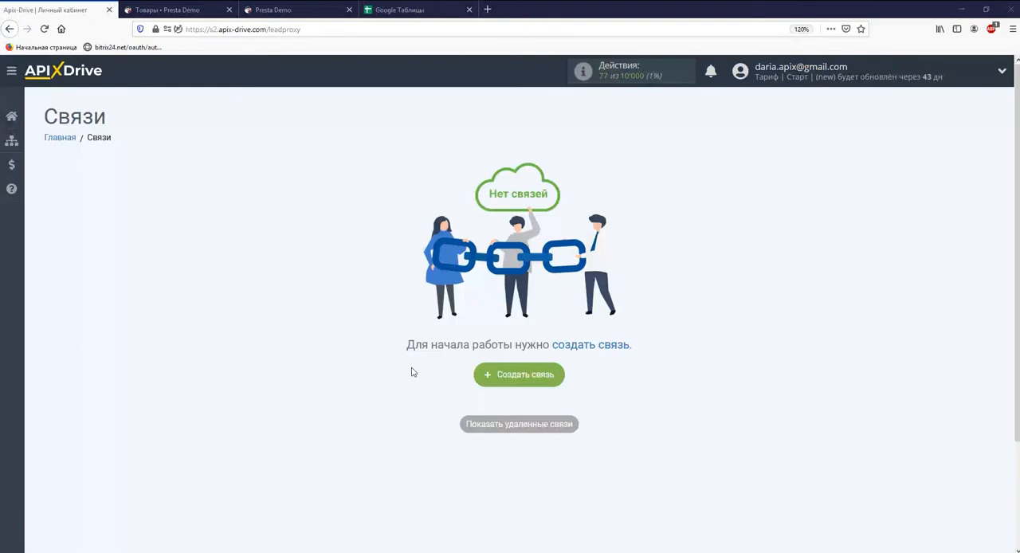
# Step: Create a new connection with PrestaShop as its data source system
pyautogui.click(481, 375)
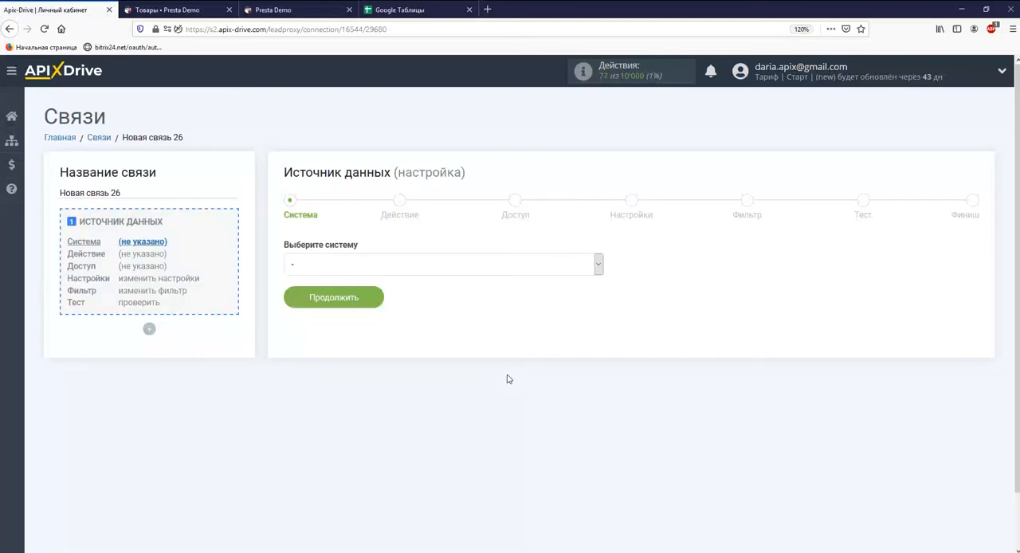
pyautogui.click(598, 266)
pyautogui.moveTo(600, 287); pyautogui.dragTo(607, 433)
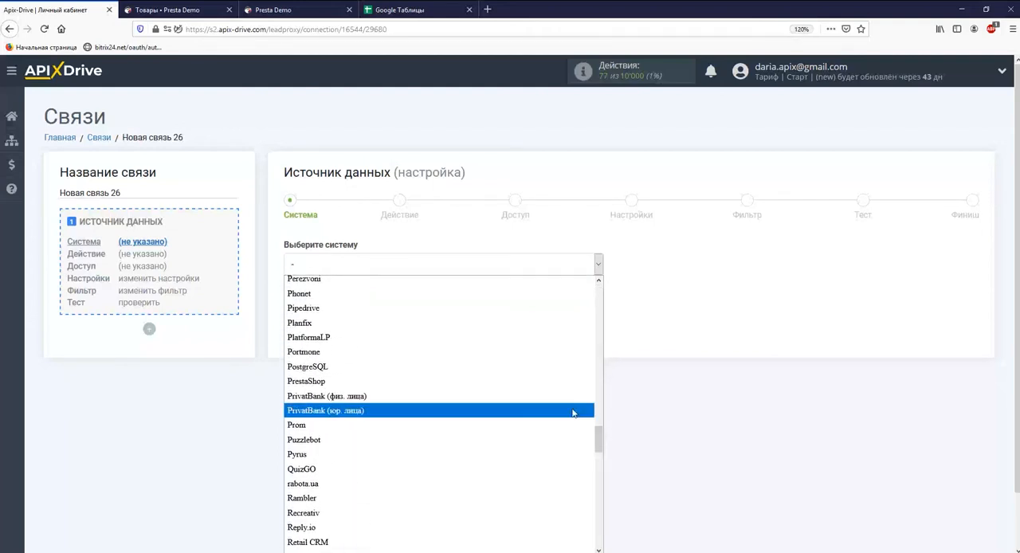
pyautogui.click(558, 381)
pyautogui.click(370, 298)
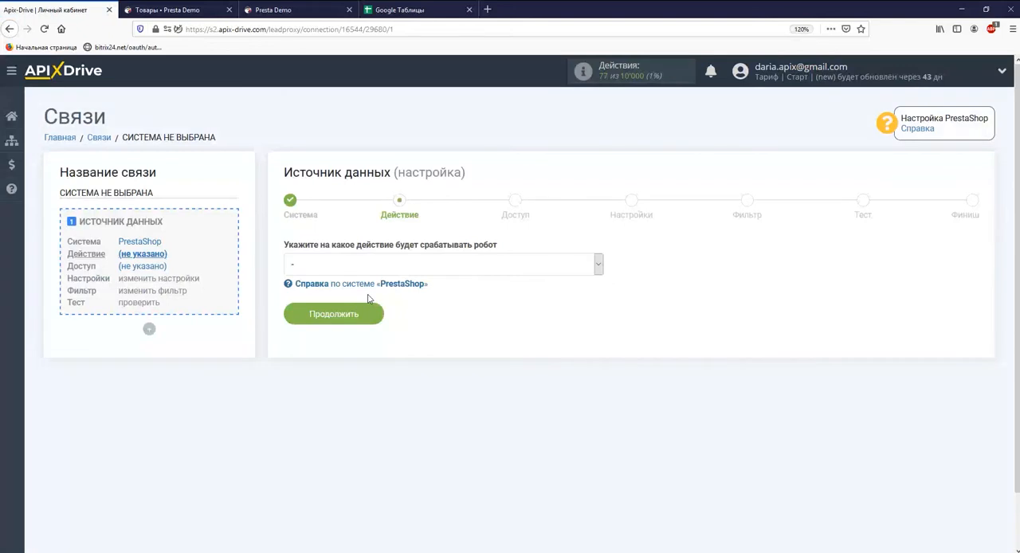
# Step: Set the data source action to Загрузить заказы (новые) and continue to the access stage
pyautogui.click(365, 268)
pyautogui.click(367, 310)
pyautogui.click(369, 316)
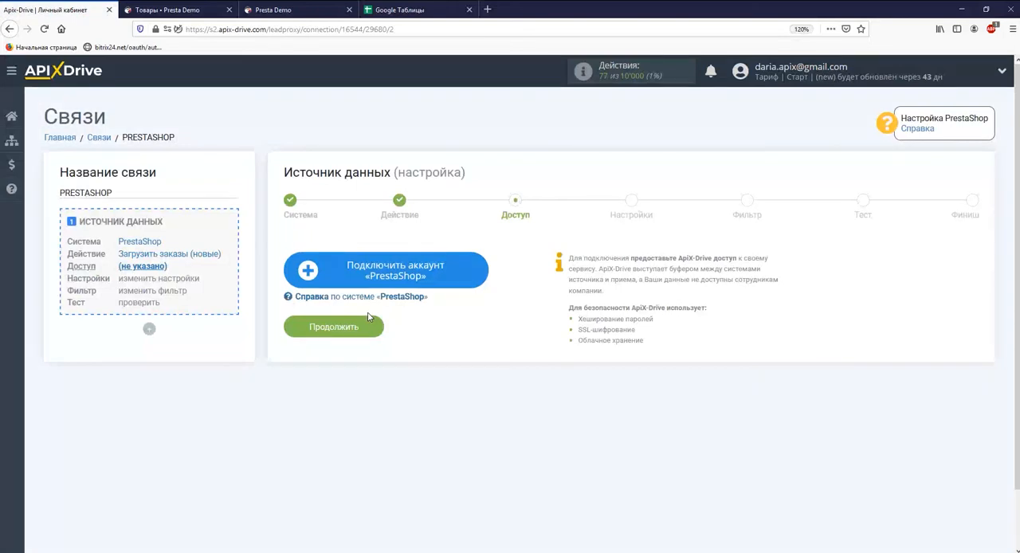
# Step: Start connecting a PrestaShop account and set its PrestaShop version to 1.6+
pyautogui.click(341, 284)
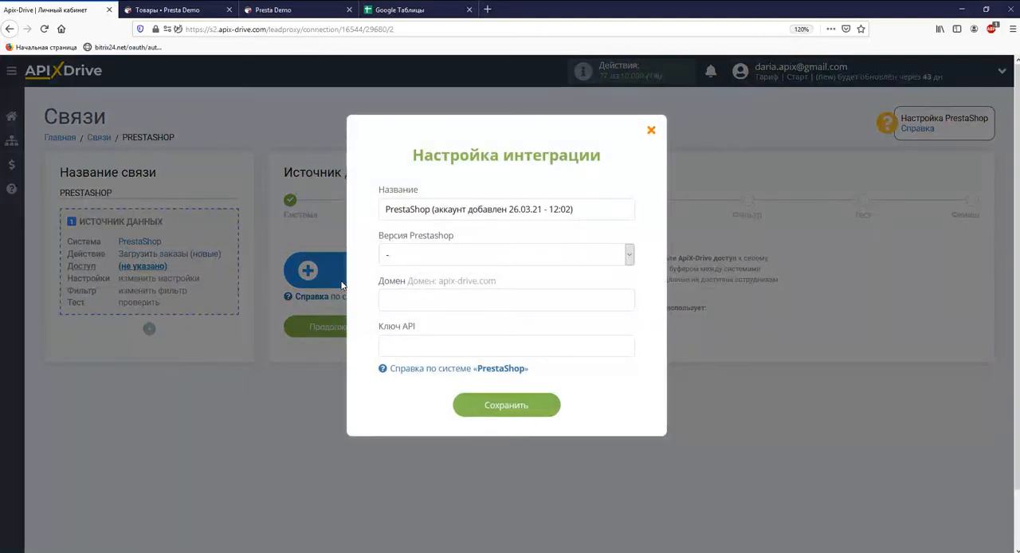
pyautogui.click(410, 255)
pyautogui.click(410, 304)
# Step: Copy the domain prestashop-demo.seo24.com.ua from the shop's admin page address and paste it as the integration's Домен
pyautogui.click(169, 9)
pyautogui.moveTo(164, 30); pyautogui.dragTo(269, 30)
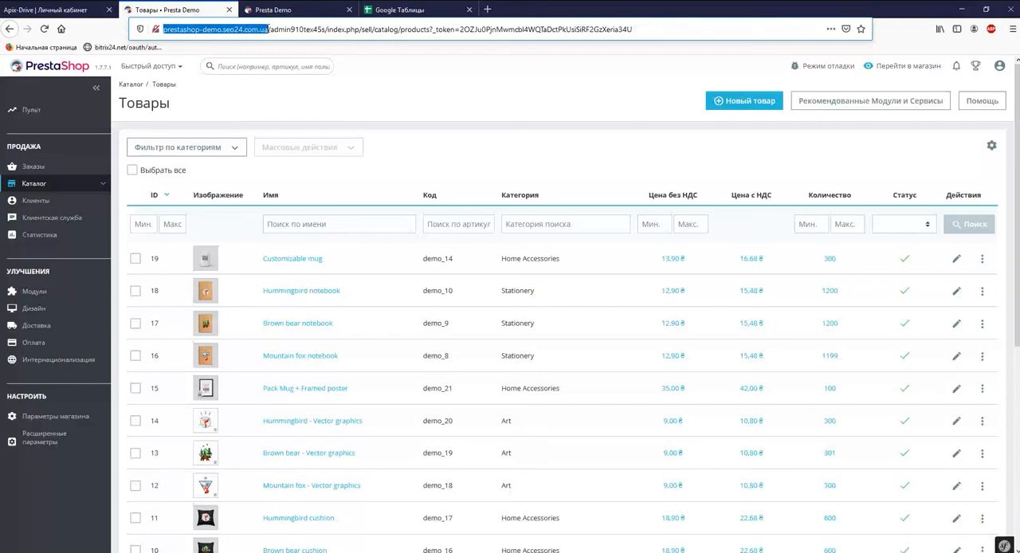
pyautogui.rightClick(269, 30)
pyautogui.click(303, 62)
pyautogui.click(48, 10)
pyautogui.rightClick(403, 296)
pyautogui.click(422, 321)
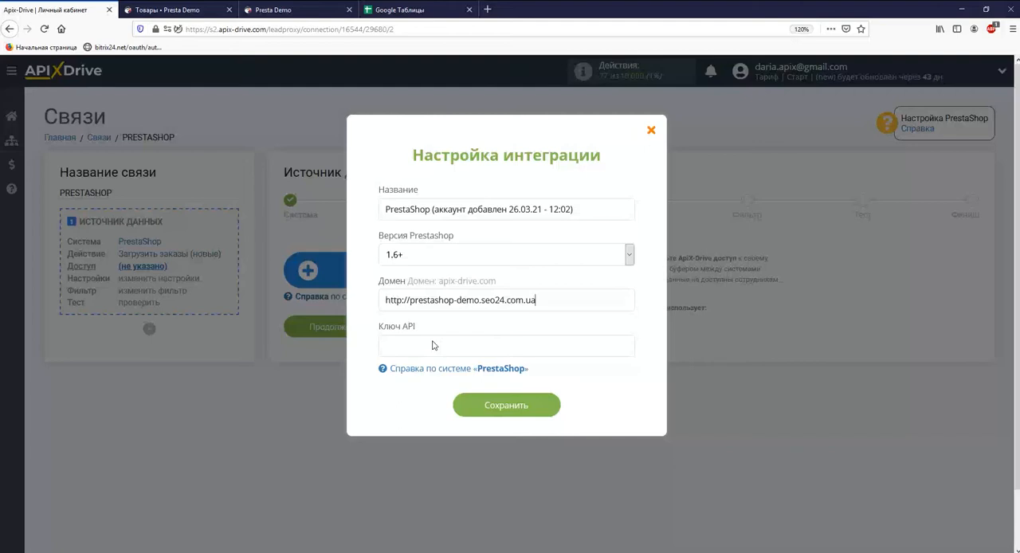
# Step: Generate a new key for the dev-as entry in PrestaShop's Веб службы, copy the key and save the entry
pyautogui.click(174, 9)
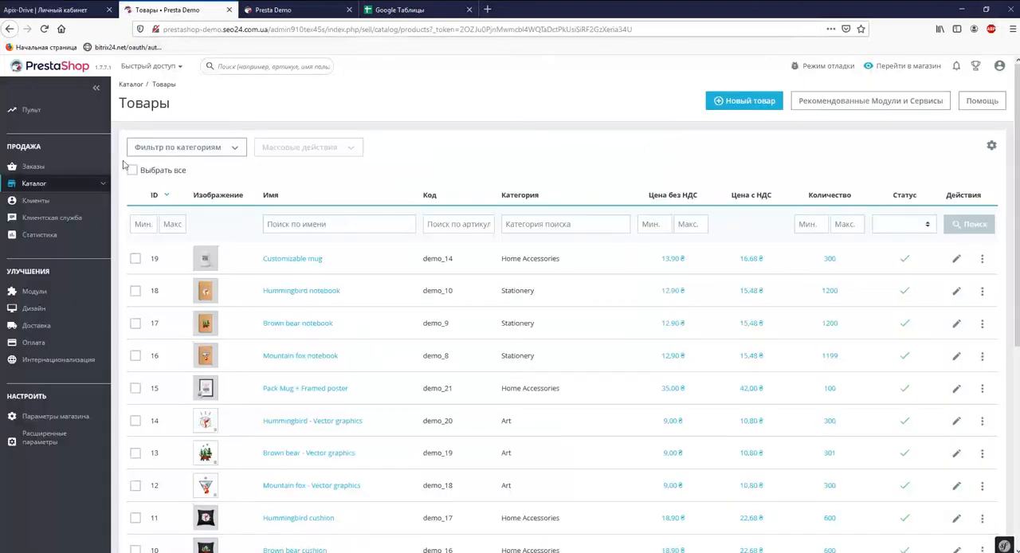
pyautogui.moveTo(51, 441)
pyautogui.scroll(-3, 60, 526)
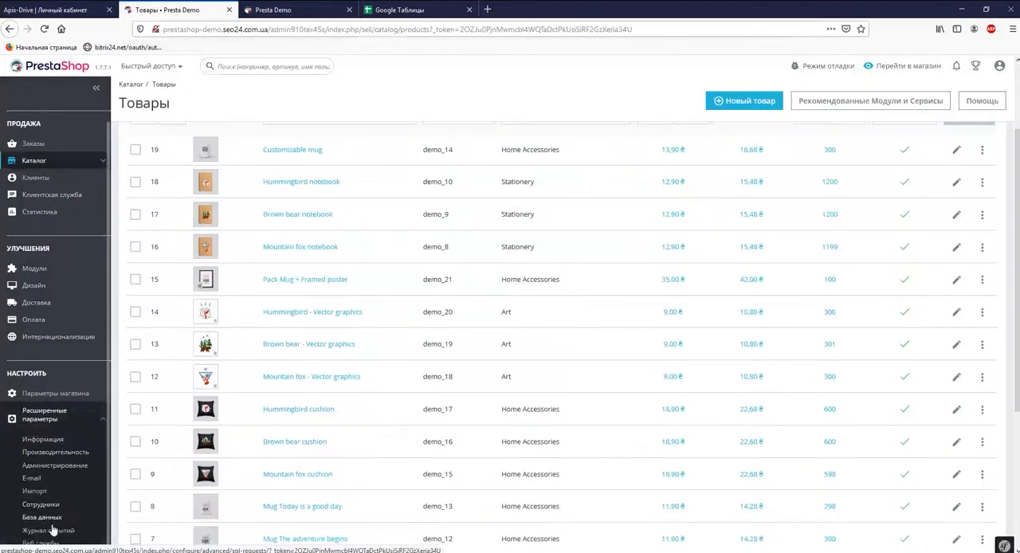
pyautogui.click(45, 543)
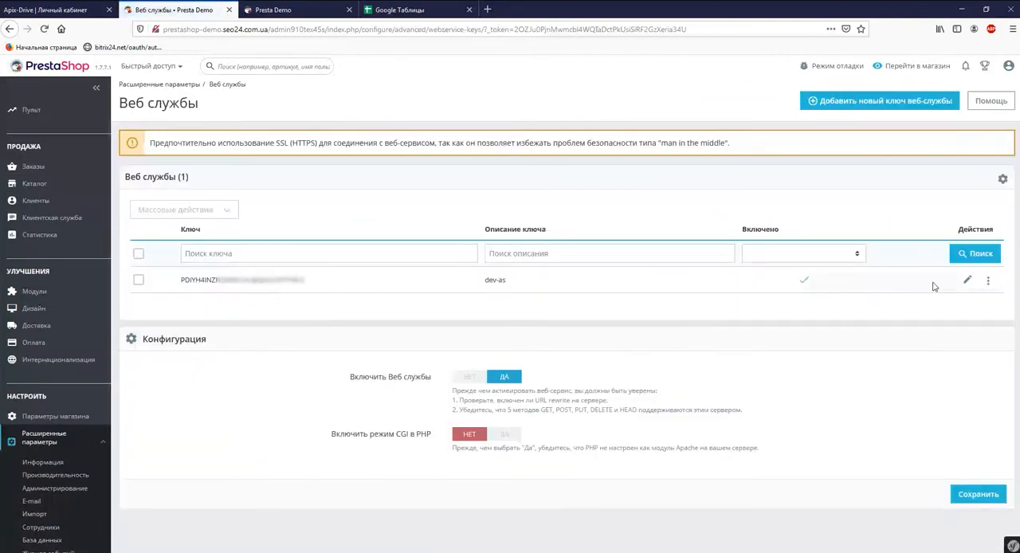
pyautogui.click(966, 284)
pyautogui.click(881, 181)
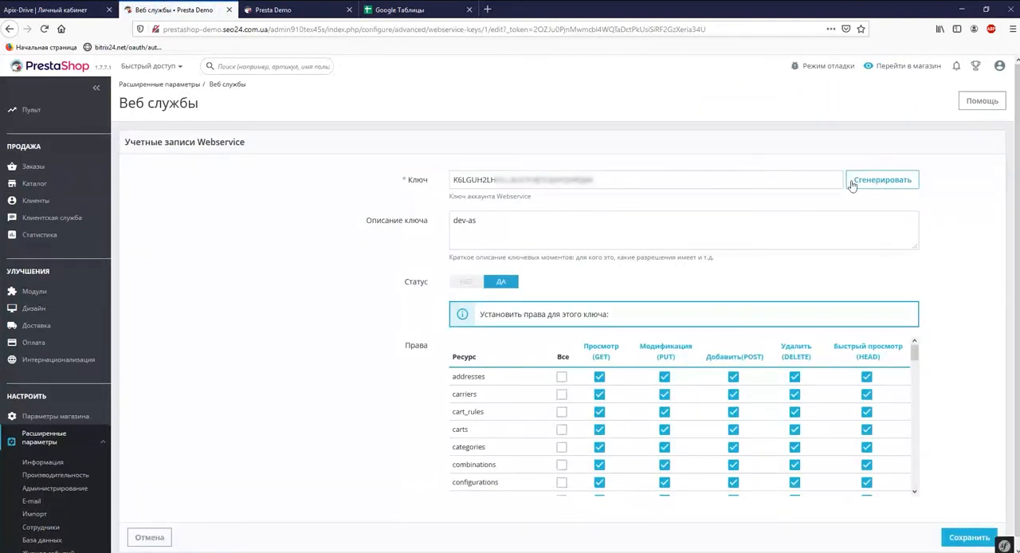
pyautogui.moveTo(597, 180); pyautogui.dragTo(454, 179)
pyautogui.rightClick(453, 180)
pyautogui.click(494, 213)
pyautogui.click(969, 538)
# Step: Paste the copied API key into the integration's Ключ API field, save, and continue with the connected PrestaShop account
pyautogui.click(56, 10)
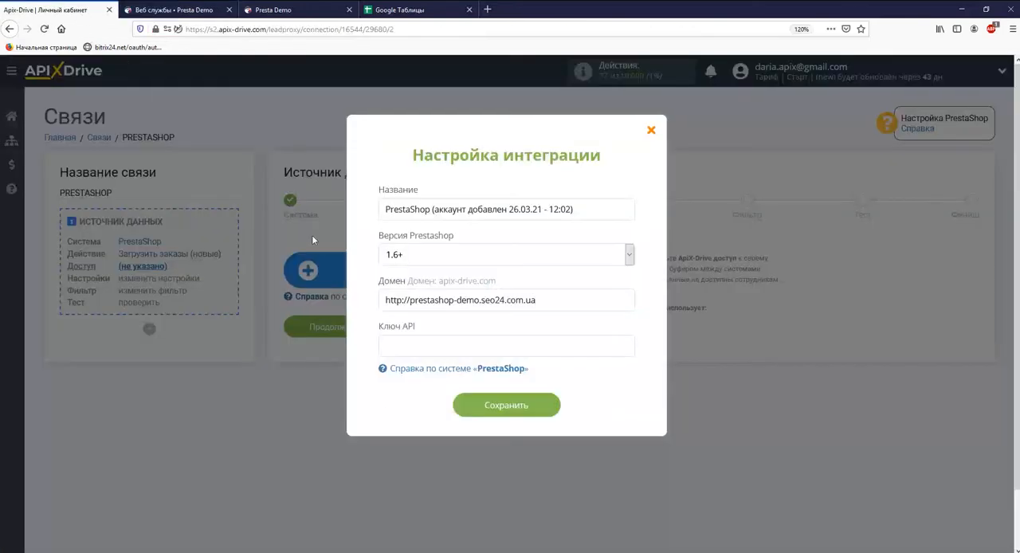
pyautogui.rightClick(406, 344)
pyautogui.click(435, 390)
pyautogui.click(479, 410)
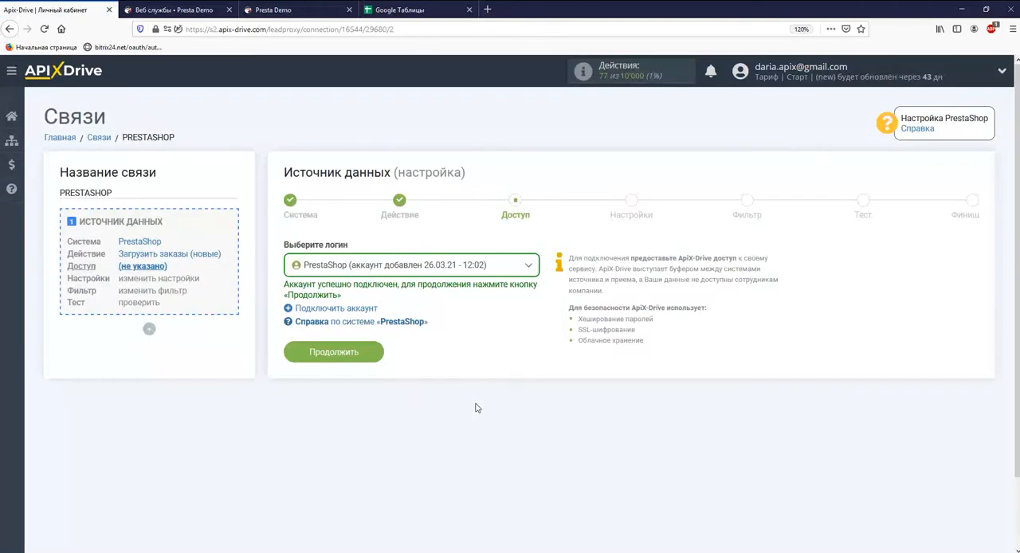
pyautogui.click(361, 357)
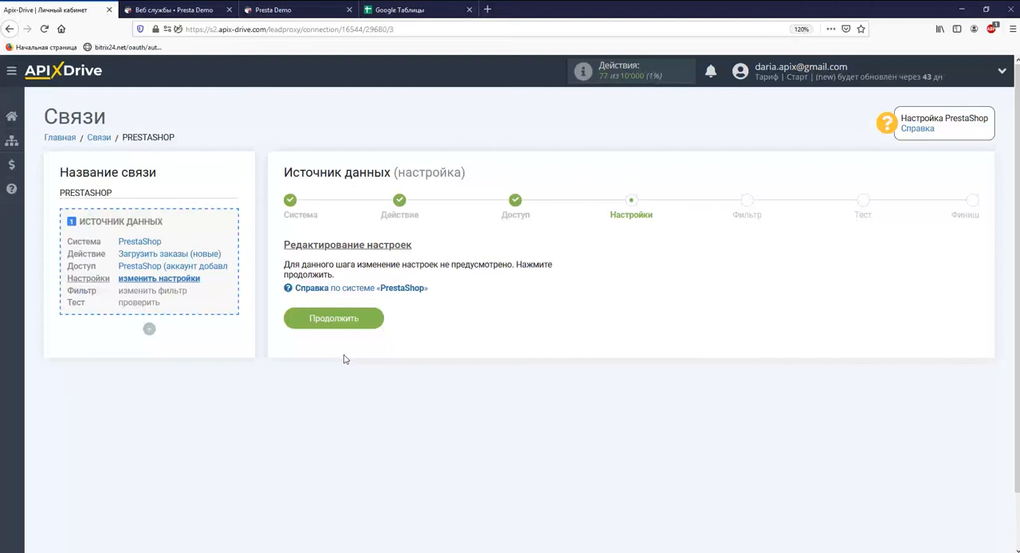
# Step: Pass the source's settings and filter stages without changes, review the test order data and continue to the finish
pyautogui.click(341, 321)
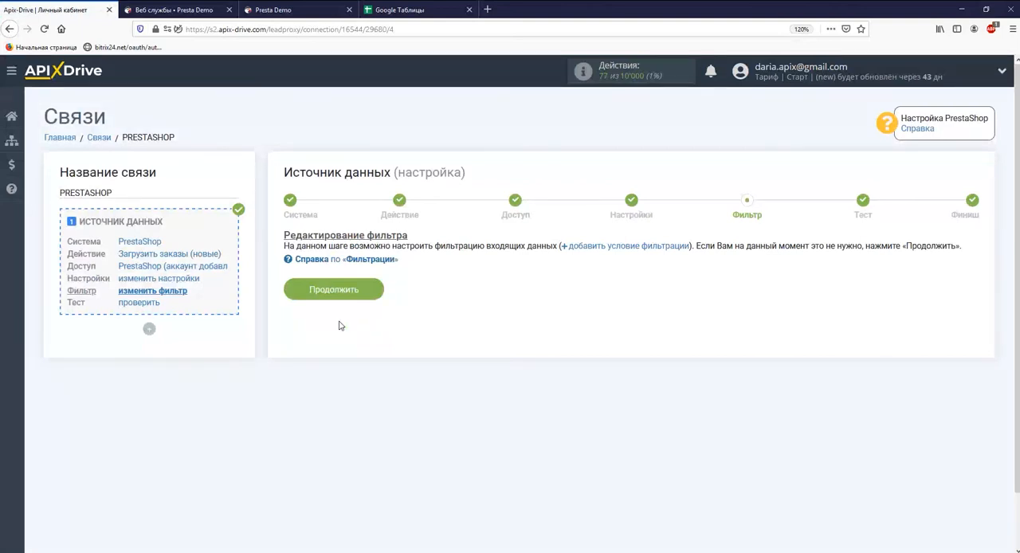
pyautogui.click(353, 296)
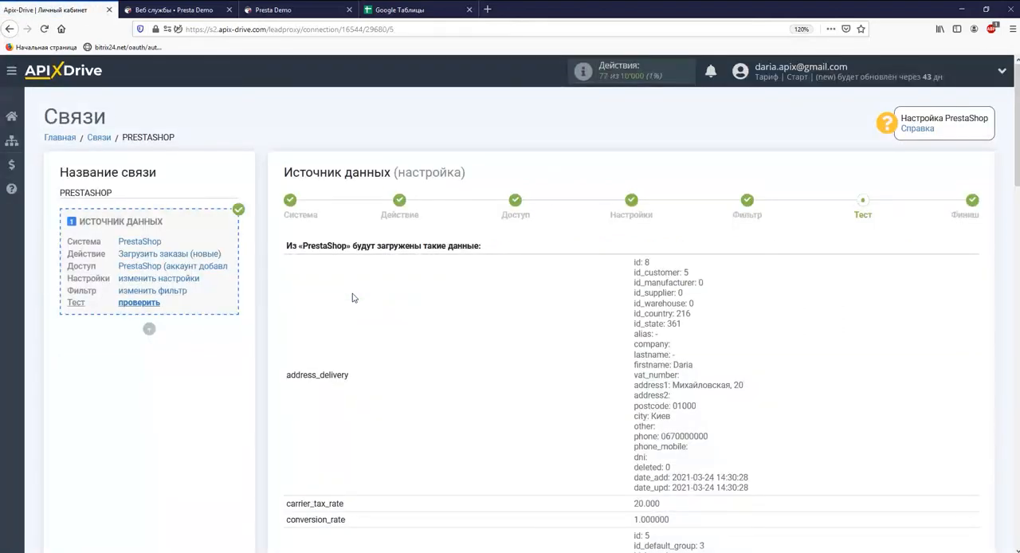
pyautogui.scroll(-15, 353, 297)
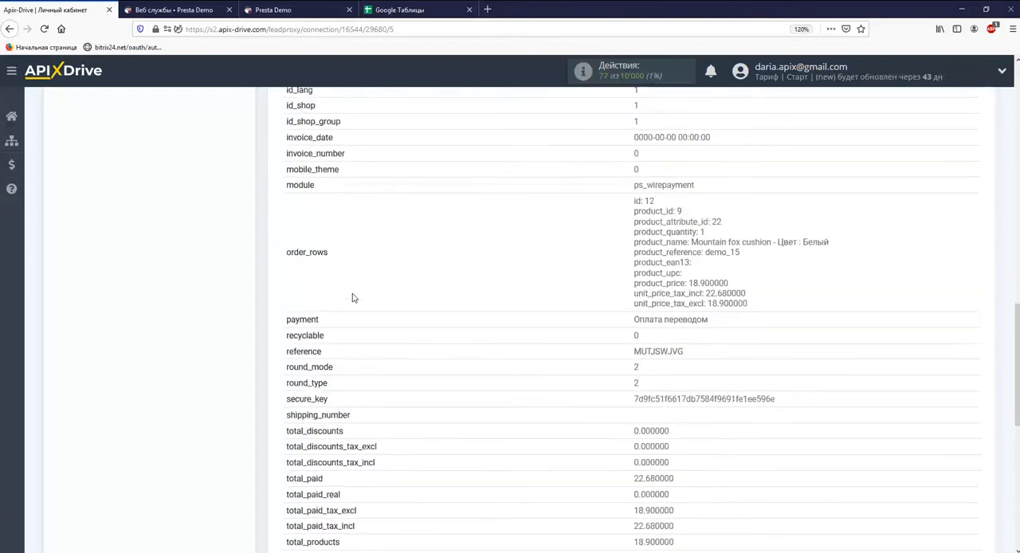
pyautogui.scroll(-5, 353, 298)
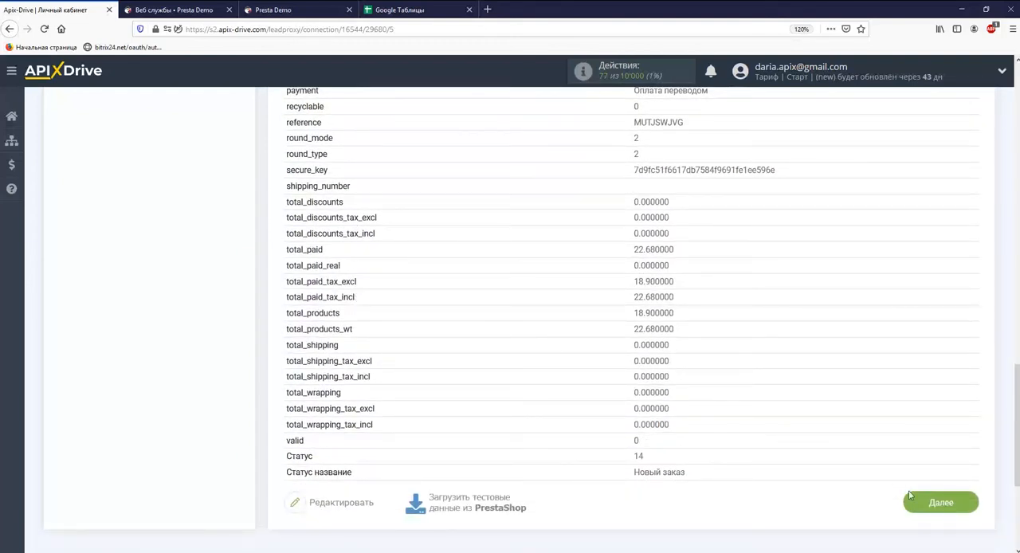
pyautogui.click(925, 504)
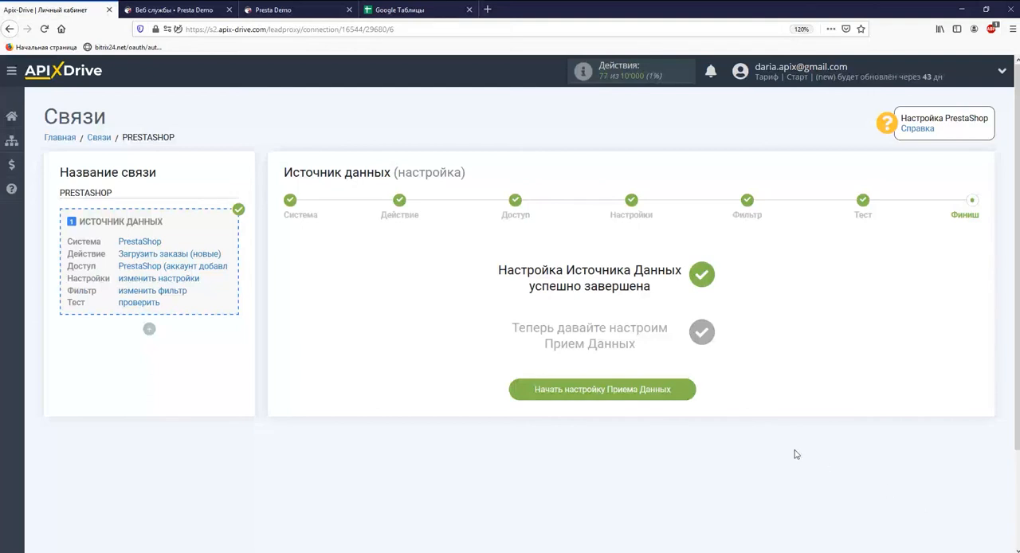
# Step: Start the data destination setup and choose Google Sheets as the receiving system
pyautogui.click(602, 389)
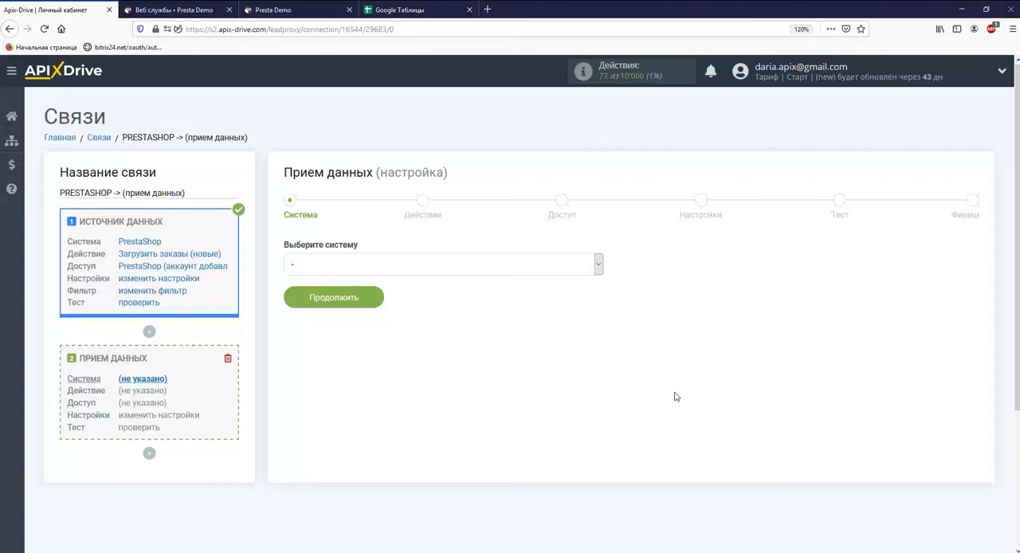
pyautogui.click(600, 266)
pyautogui.moveTo(600, 292); pyautogui.dragTo(608, 338)
pyautogui.click(511, 465)
pyautogui.click(374, 300)
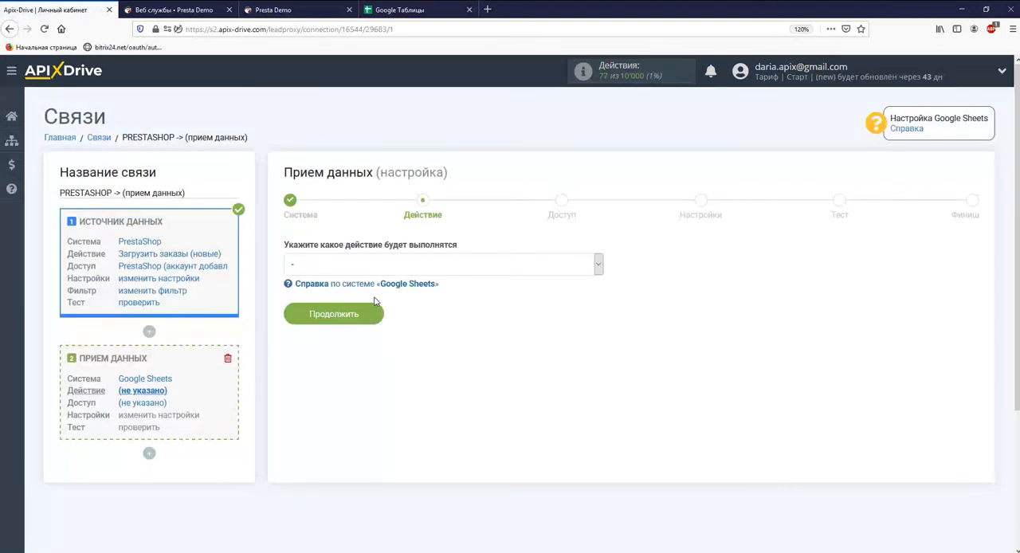
# Step: Set the Google Sheets action to Добавить строку and continue to the access stage
pyautogui.click(375, 267)
pyautogui.click(373, 311)
pyautogui.click(365, 319)
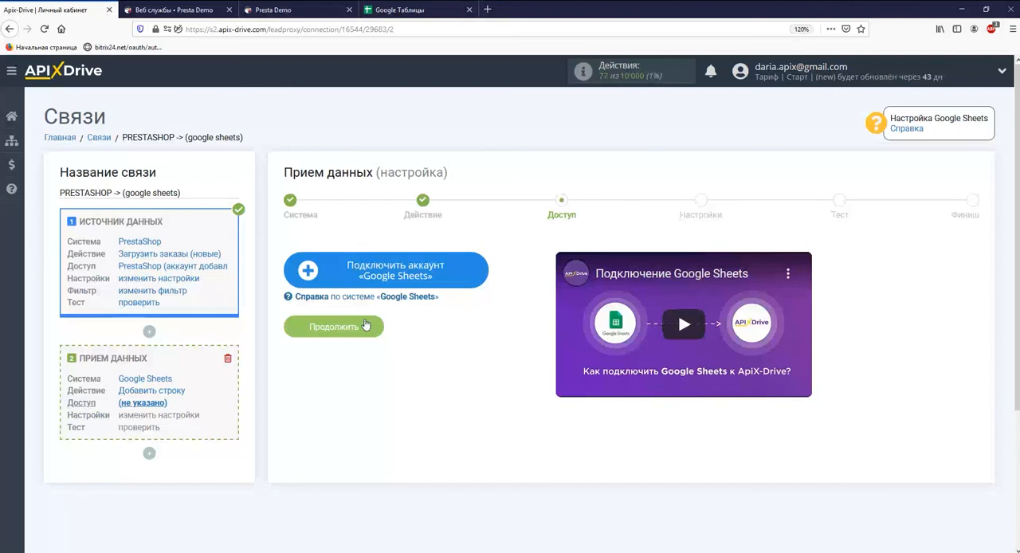
# Step: Connect a Google Sheets account by signing in with the account's e-mail and password and allowing the requested access
pyautogui.click(340, 279)
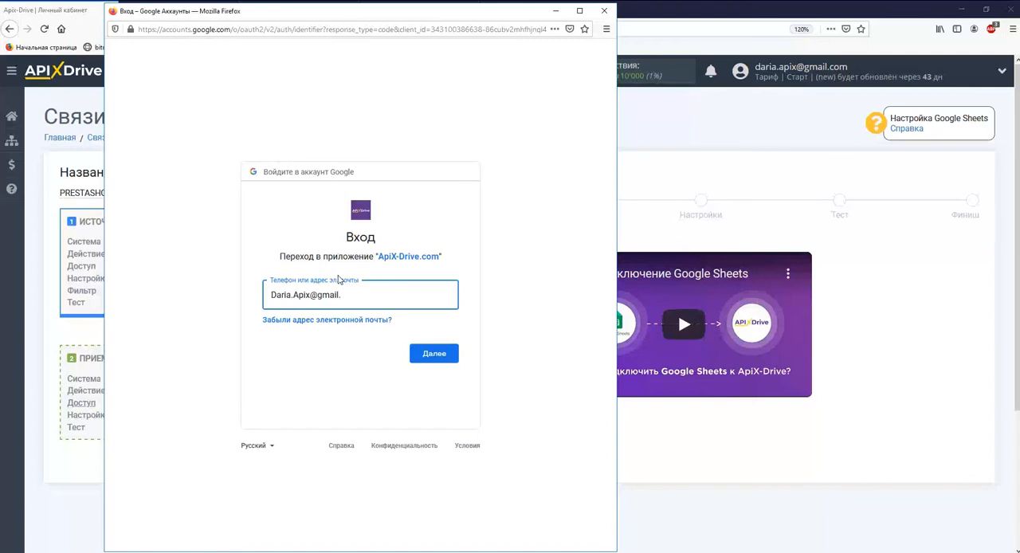
pyautogui.press('Return')
pyautogui.write('*******')
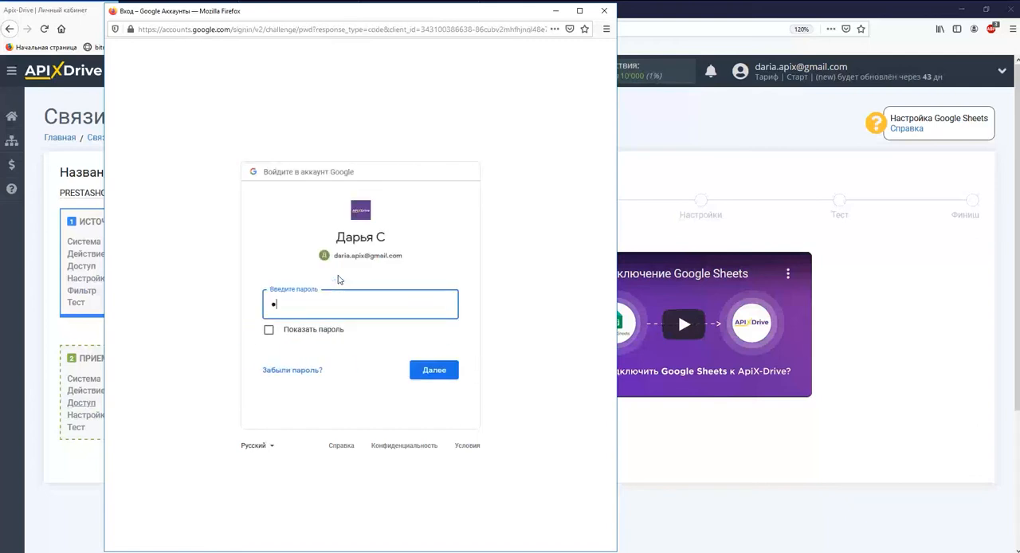
pyautogui.write('******')
pyautogui.press('Return')
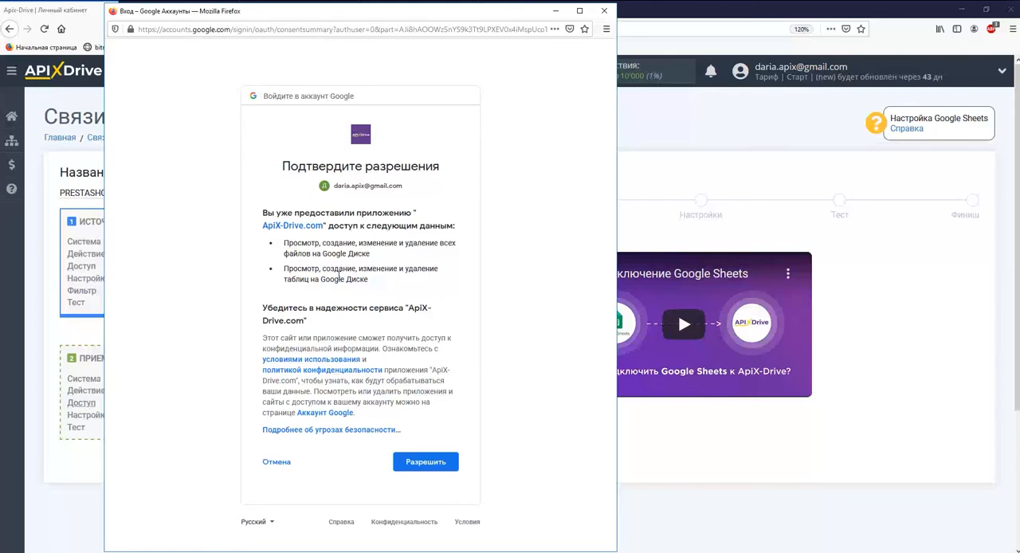
pyautogui.click(426, 462)
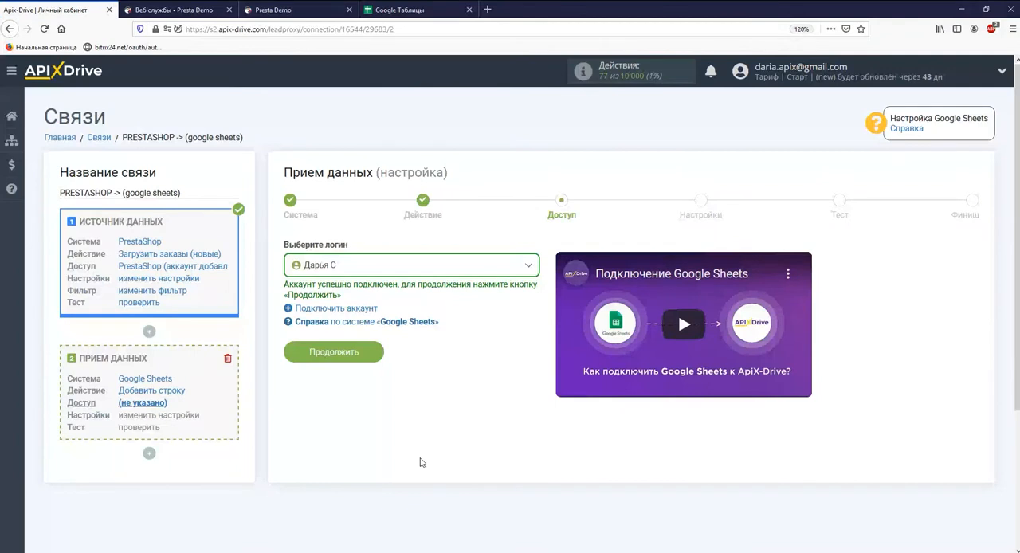
# Step: Continue with the connected Google login, and select the file Заказ из PrestaShop and the sheet Лист1
pyautogui.click(365, 354)
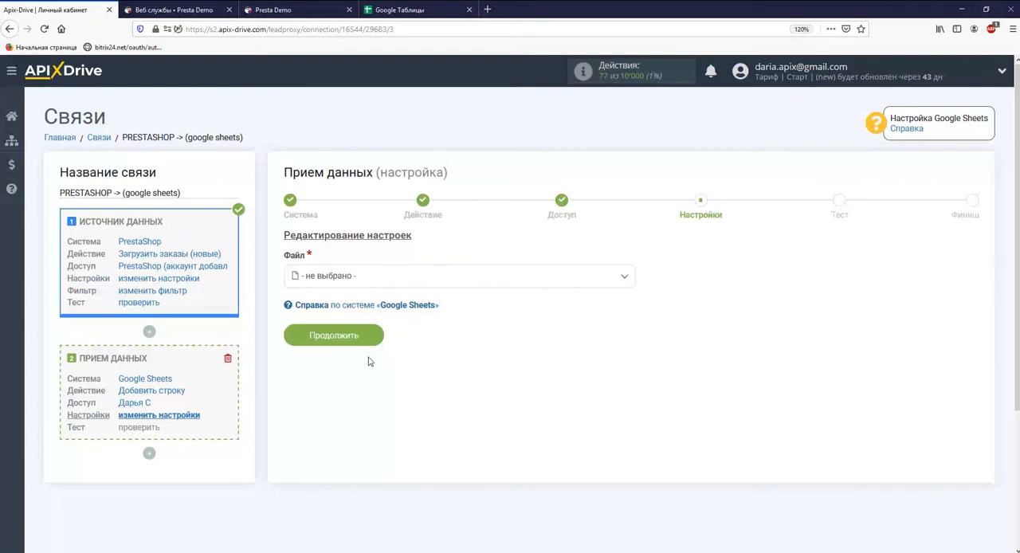
pyautogui.click(434, 278)
pyautogui.click(358, 348)
pyautogui.click(359, 342)
pyautogui.click(330, 401)
pyautogui.click(330, 396)
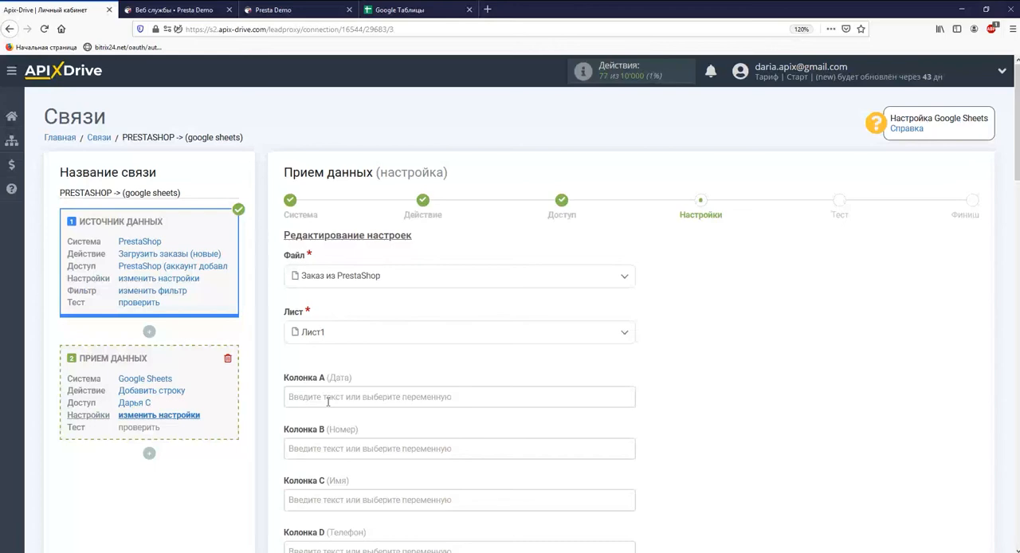
# Step: Fill column A (Дата) with the system variables Дата and Время
pyautogui.click(327, 397)
pyautogui.scroll(-3, 328, 398)
pyautogui.click(333, 261)
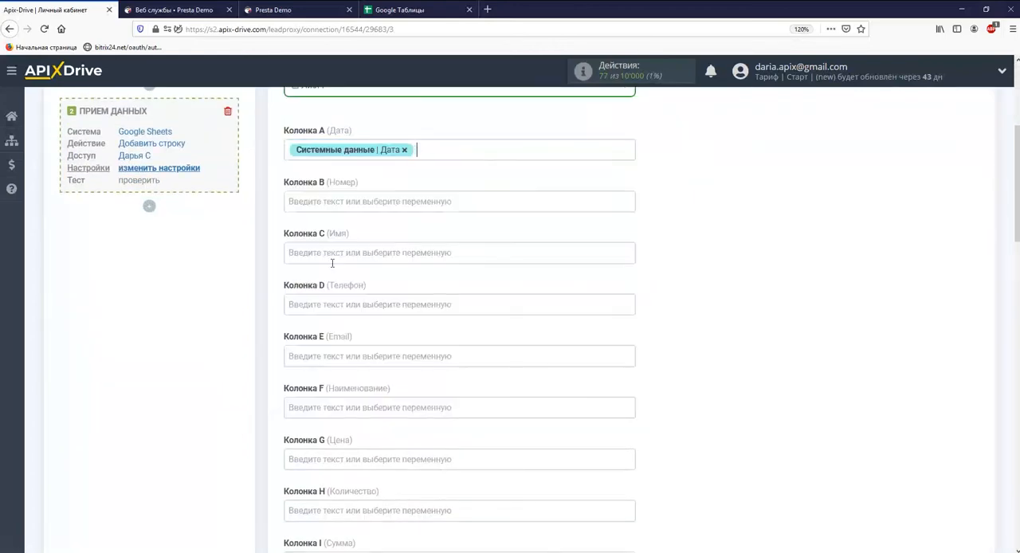
pyautogui.click(421, 153)
pyautogui.click(339, 276)
# Step: Map column B (Номер) to an ORDER_ROWS identifier and column C (Имя) to the firstname variable
pyautogui.click(318, 202)
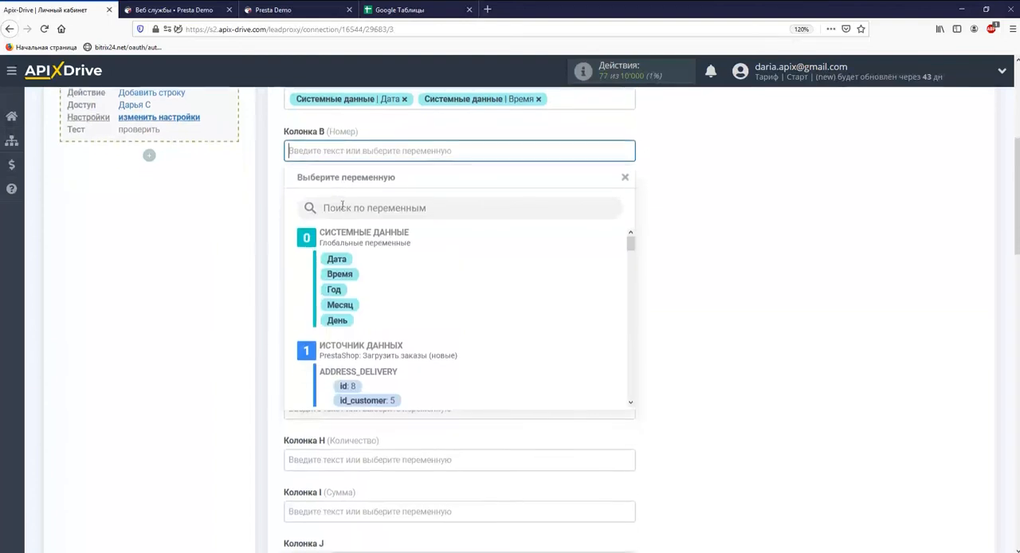
pyautogui.moveTo(630, 244); pyautogui.dragTo(631, 356)
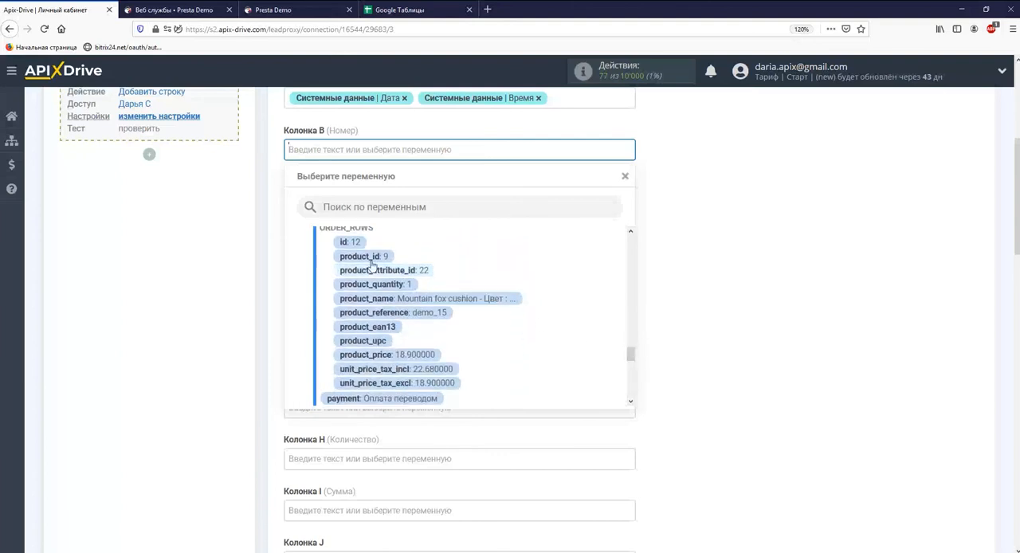
pyautogui.click(359, 252)
pyautogui.click(349, 201)
pyautogui.moveTo(629, 239); pyautogui.dragTo(631, 263)
pyautogui.click(399, 299)
# Step: Map column D (Телефон) to the phone variable and column E (Email) to the customer's email variable
pyautogui.click(367, 201)
pyautogui.moveTo(631, 243); pyautogui.dragTo(630, 269)
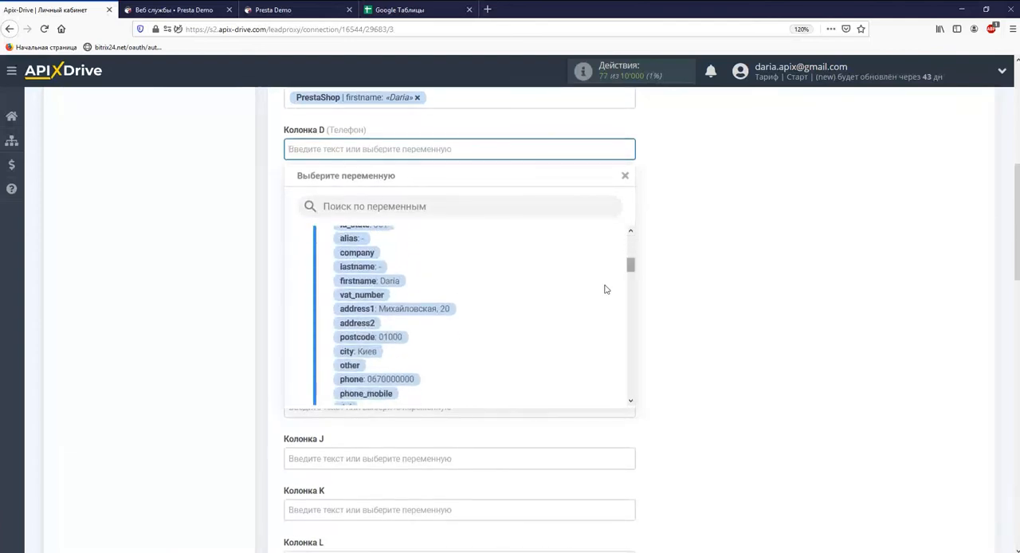
pyautogui.click(377, 379)
pyautogui.click(330, 202)
pyautogui.moveTo(630, 245); pyautogui.dragTo(633, 294)
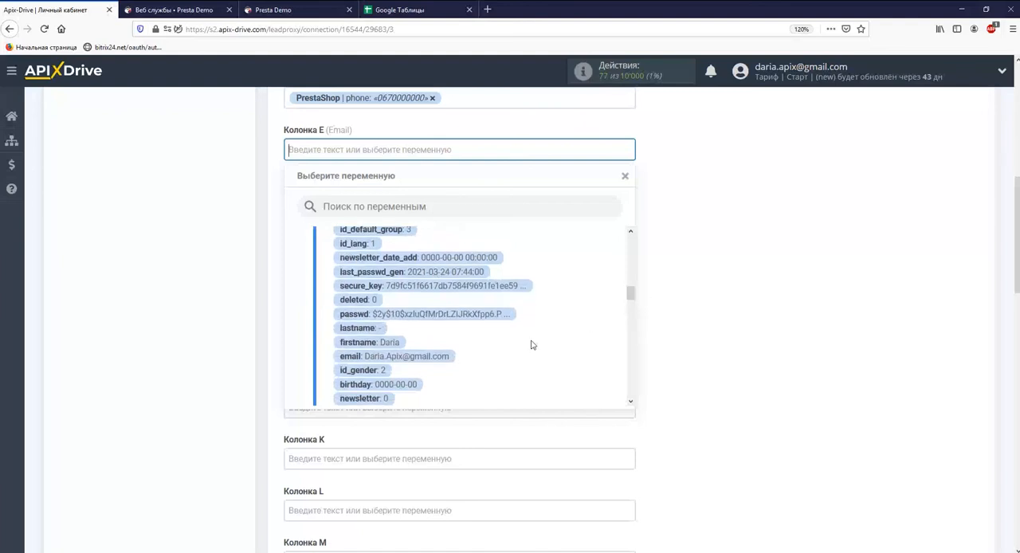
pyautogui.click(430, 356)
# Step: Map column F (Наименование) to product_name and column G (Цена) to unit_price_tax_incl
pyautogui.click(383, 200)
pyautogui.moveTo(631, 238); pyautogui.dragTo(634, 368)
pyautogui.click(493, 279)
pyautogui.click(411, 199)
pyautogui.moveTo(630, 246); pyautogui.dragTo(642, 365)
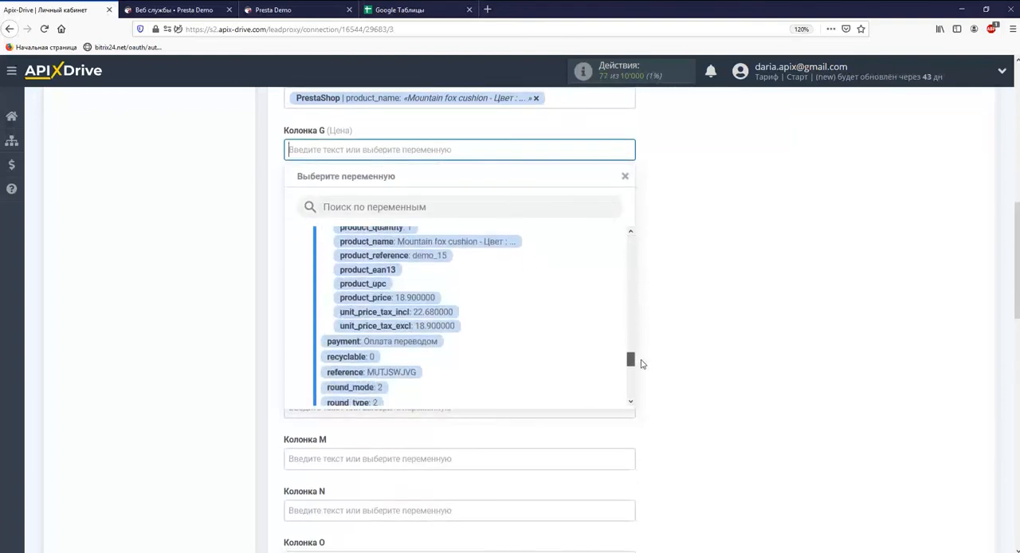
pyautogui.click(431, 311)
# Step: Map column H (Количество) to the product_quantity variable and column I (Сумма) to total_paid
pyautogui.click(370, 201)
pyautogui.moveTo(631, 240); pyautogui.dragTo(635, 351)
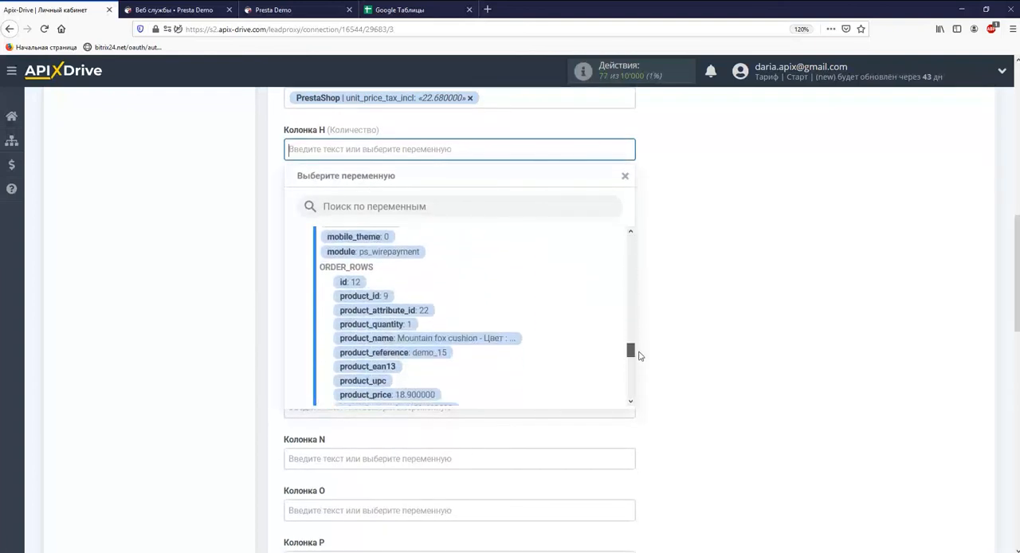
pyautogui.click(465, 308)
pyautogui.click(439, 203)
pyautogui.moveTo(631, 239); pyautogui.dragTo(634, 388)
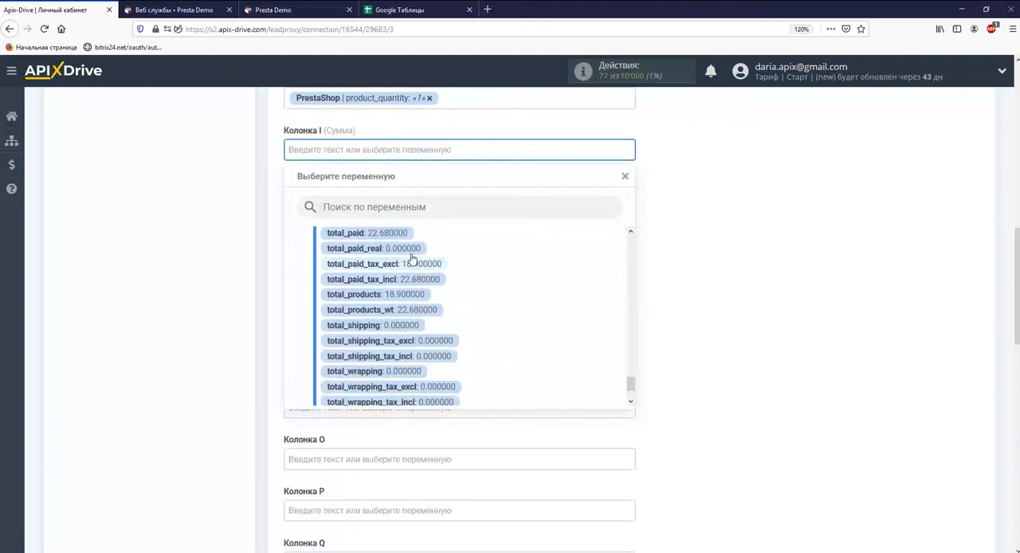
pyautogui.click(375, 237)
# Step: Fill column J with the fixed text "Заказ из PrestaShop" and continue to the test stage of the data reception setup
pyautogui.click(383, 201)
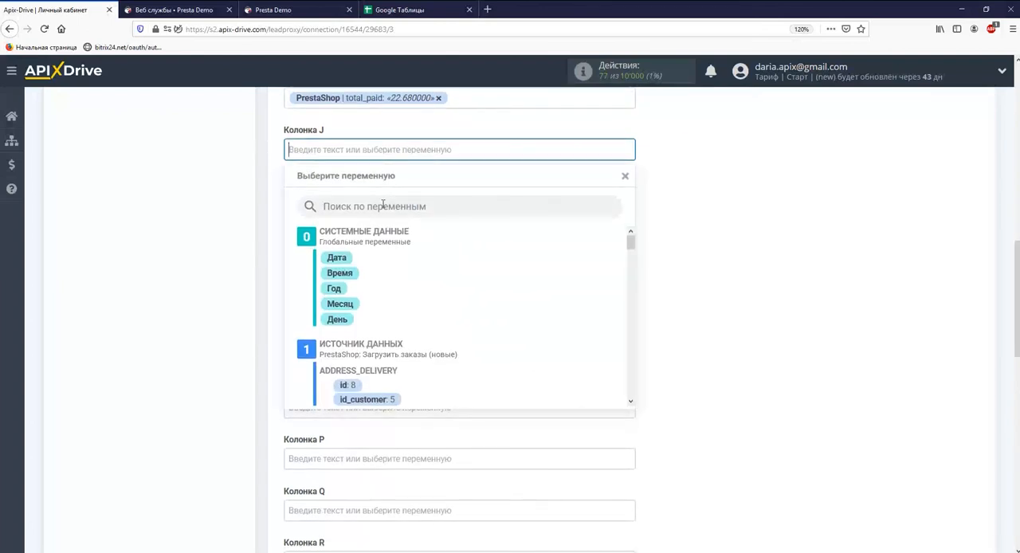
pyautogui.write('За')
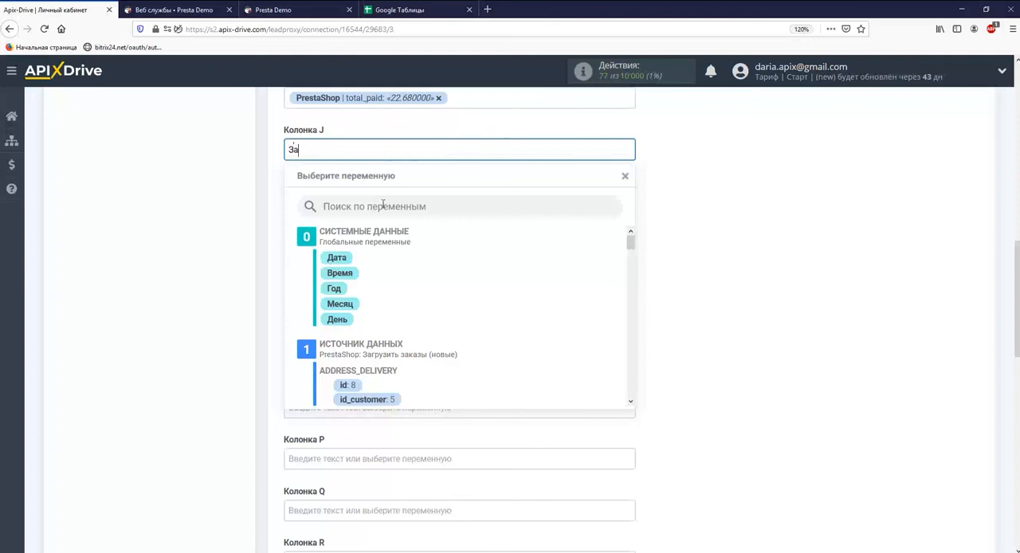
pyautogui.write('каз из PrestaShop')
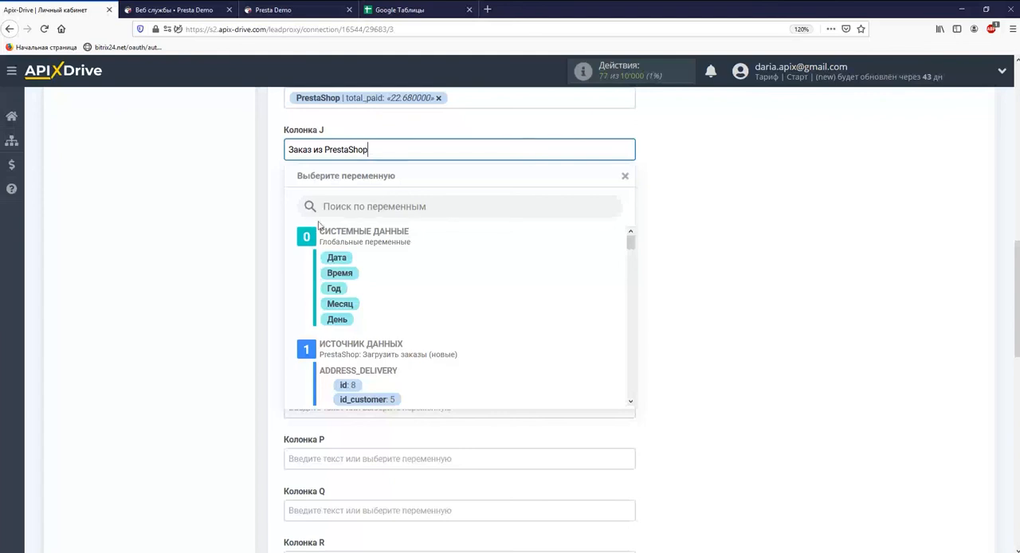
pyautogui.click(223, 263)
pyautogui.scroll(-10, 223, 263)
pyautogui.click(323, 275)
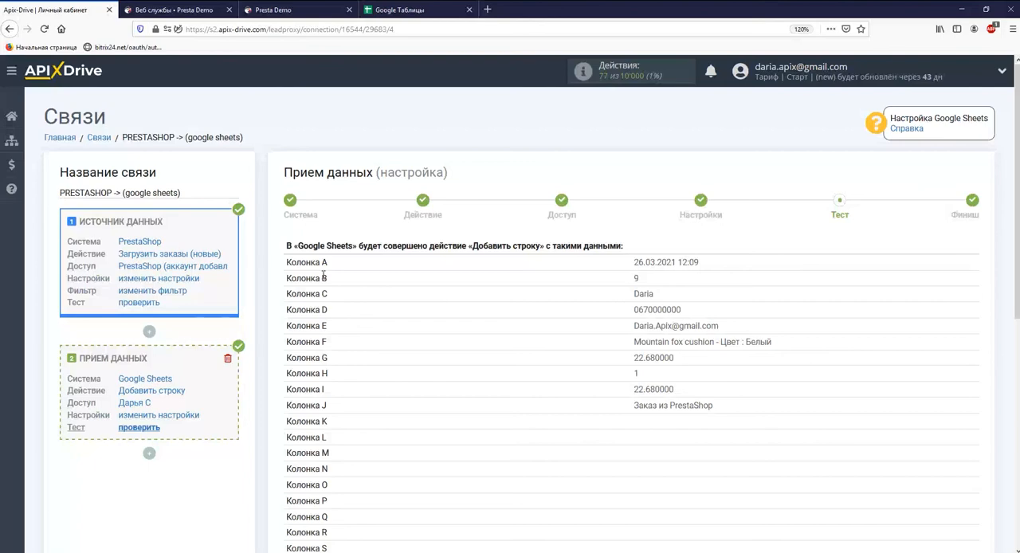
# Step: Send the test data to Google Sheets and check the added row in the Заказ из PrestaShop spreadsheet
pyautogui.scroll(-5, 323, 276)
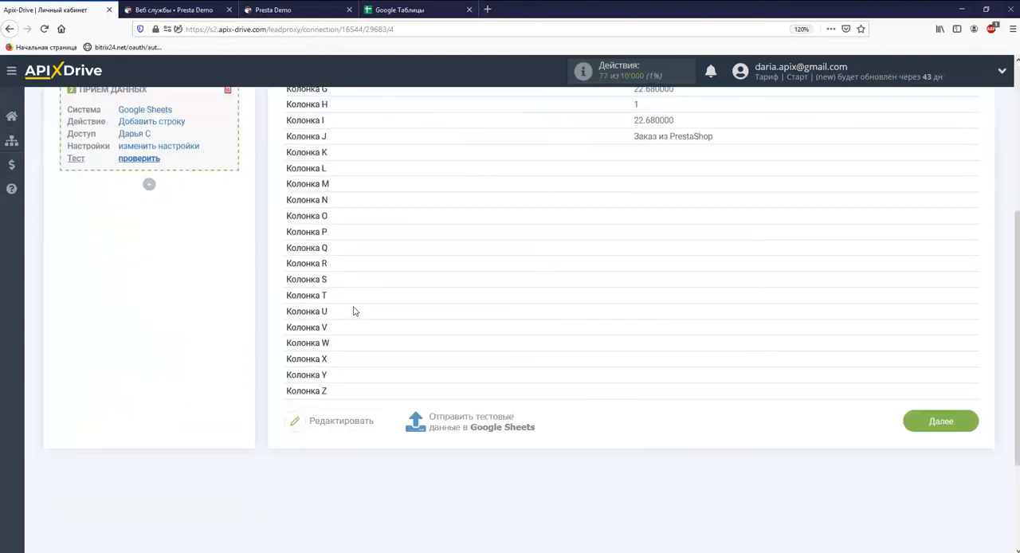
pyautogui.click(455, 417)
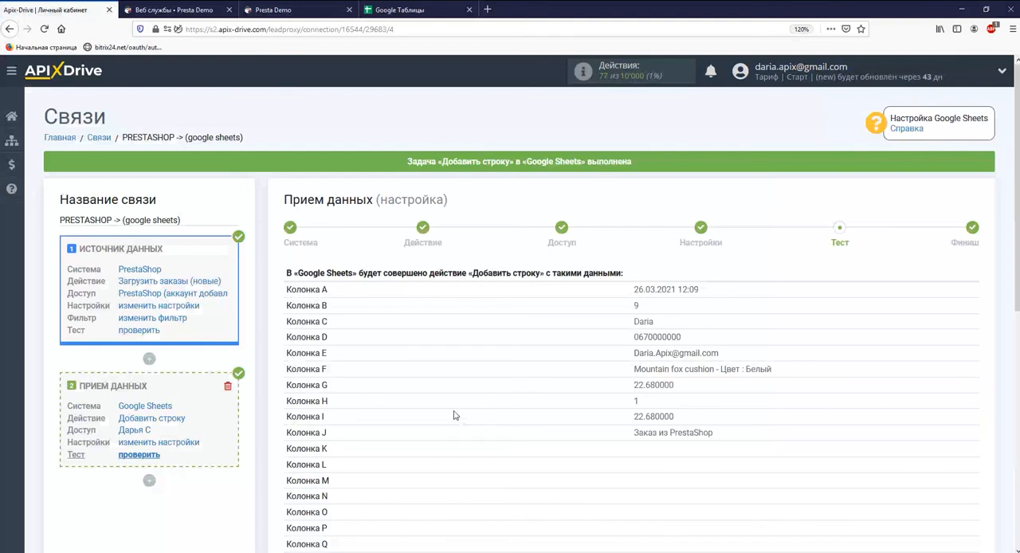
pyautogui.click(424, 11)
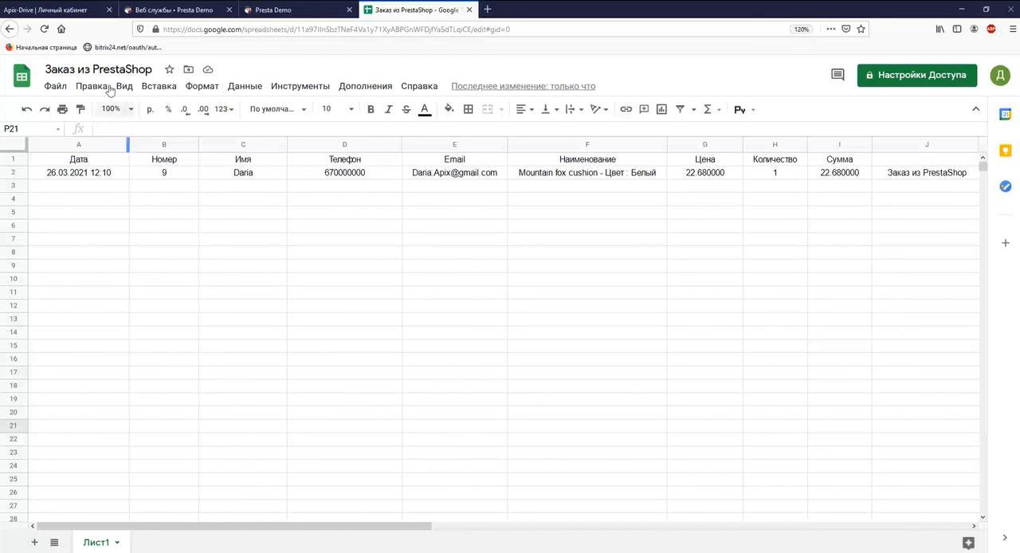
# Step: Return to ApiX-Drive, finish the data reception setup and enable automatic updating for the connection
pyautogui.click(52, 9)
pyautogui.scroll(-5, 422, 275)
pyautogui.click(922, 447)
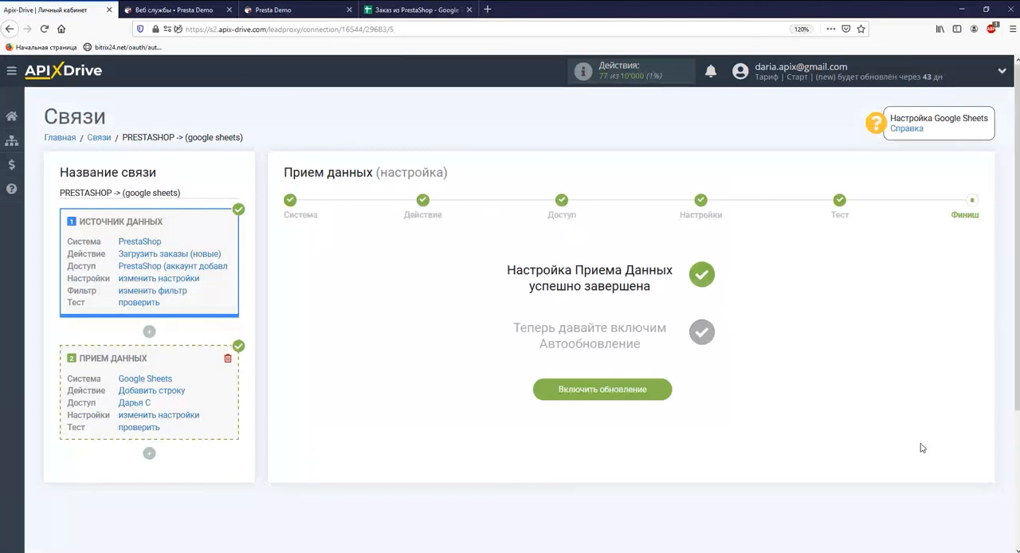
pyautogui.click(636, 389)
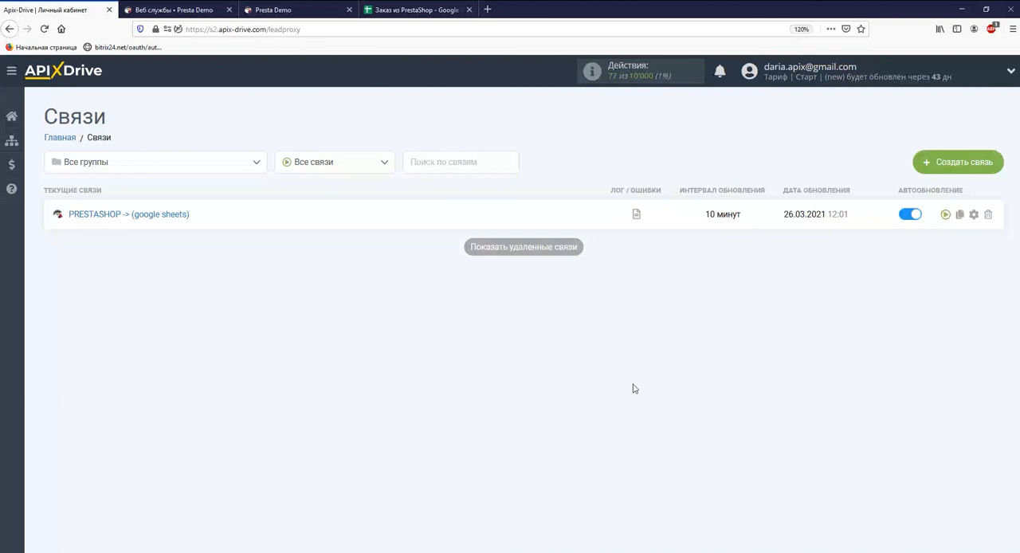
# Step: Set the update interval of the PRESTASHOP -> (google sheets) connection to 5 минут and save the settings
pyautogui.click(973, 214)
pyautogui.click(621, 313)
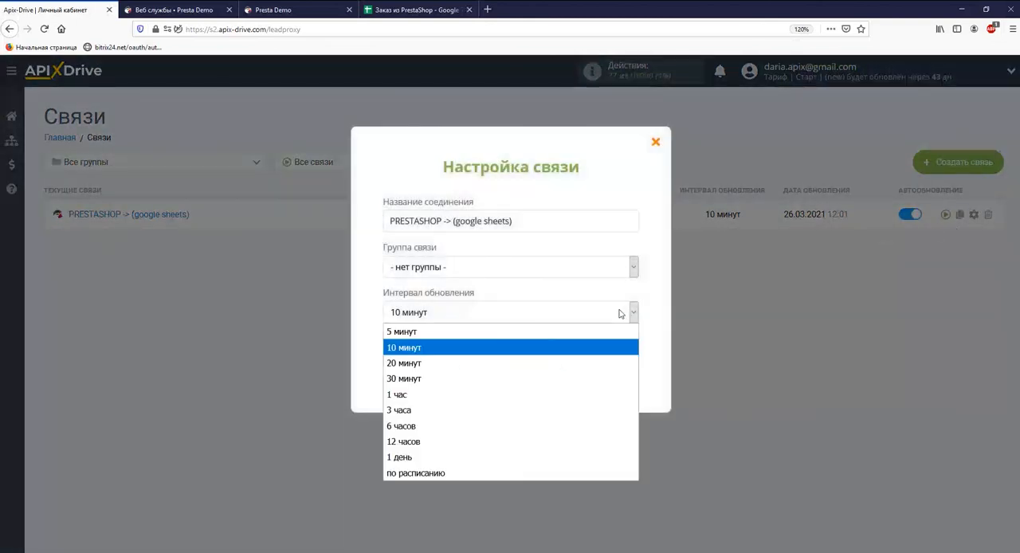
pyautogui.click(503, 331)
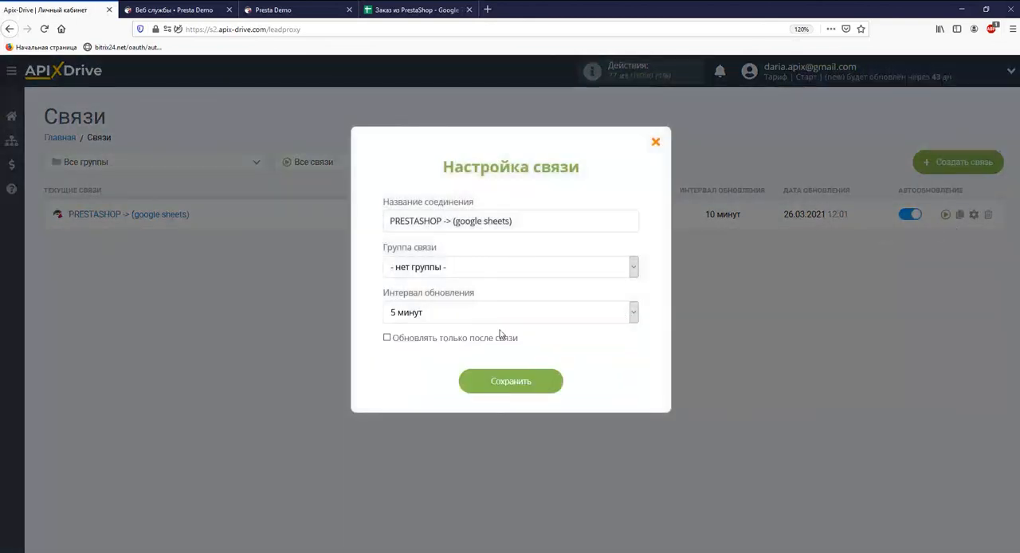
pyautogui.click(524, 386)
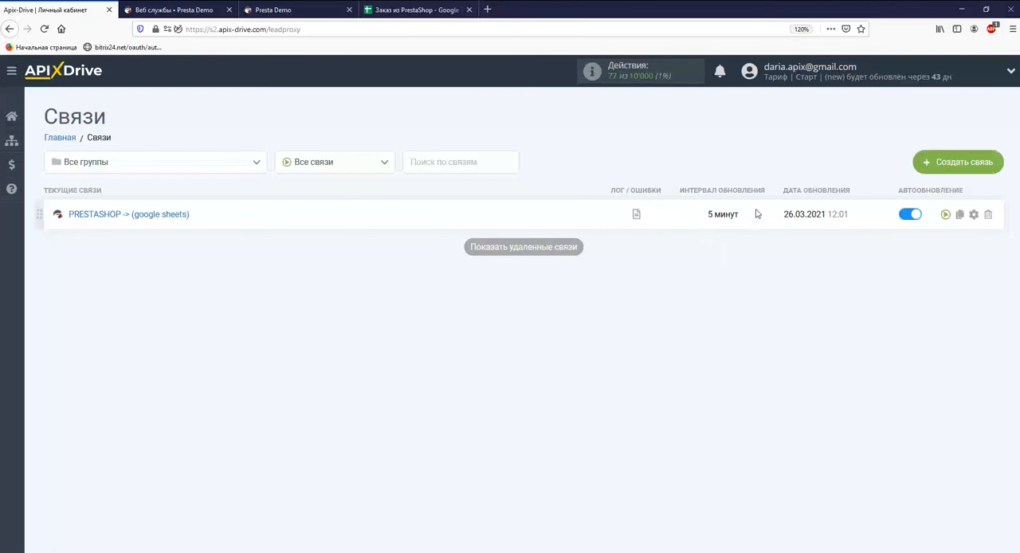